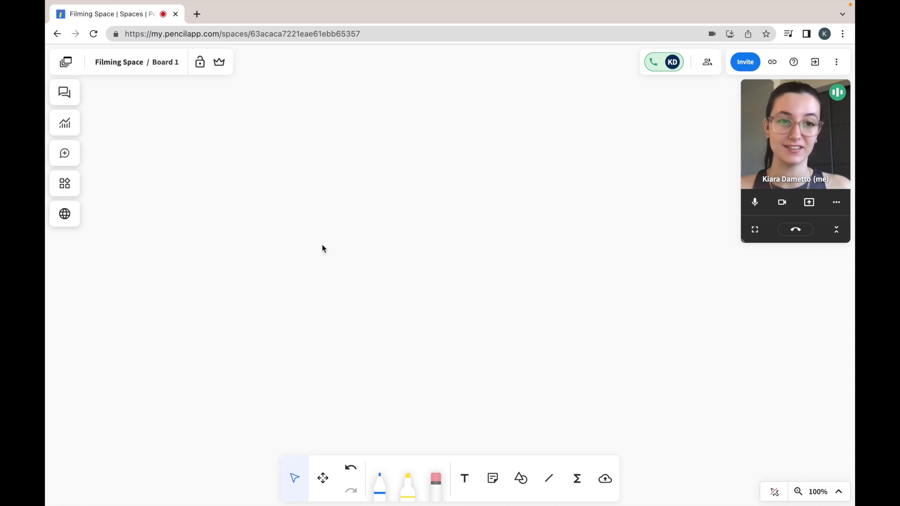
Undo the last board change and enter (3+4^6)/(5/4+7) in the formula editor.
key("ctrl+z")
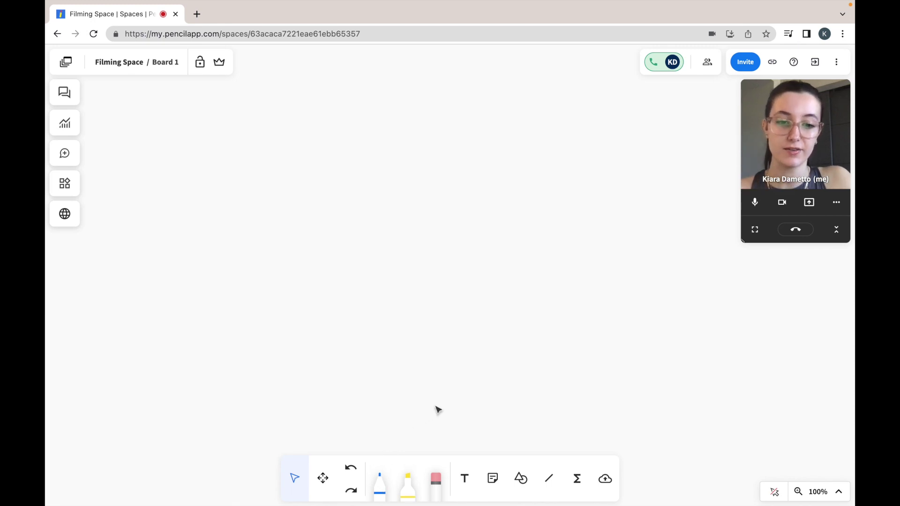
left_click(577, 479)
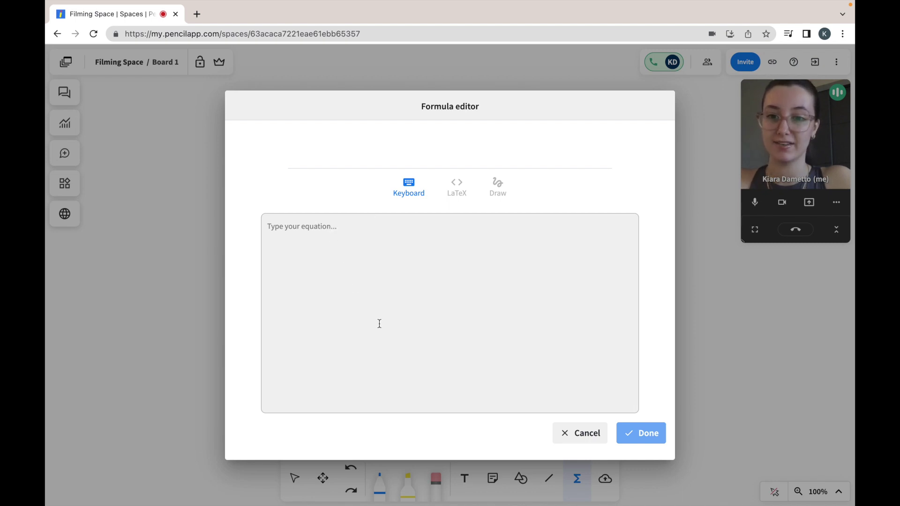
left_click(401, 337)
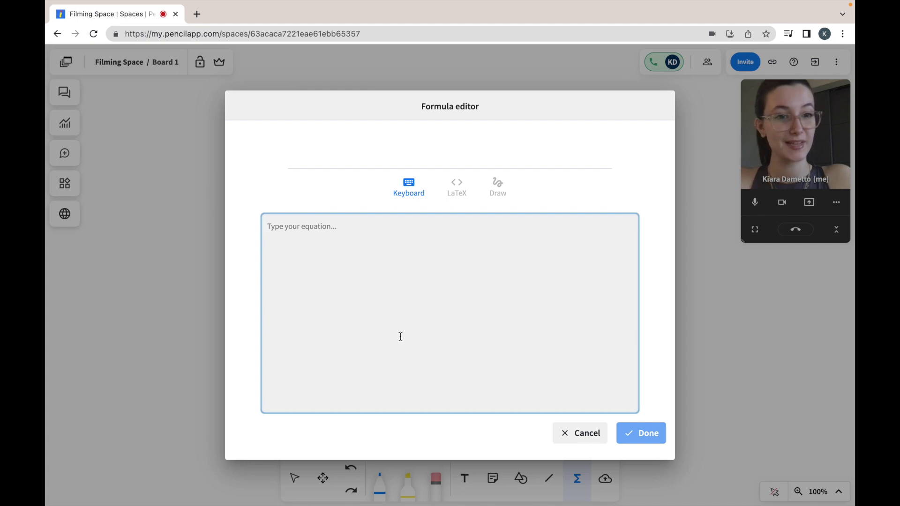
type("(3+4^6")
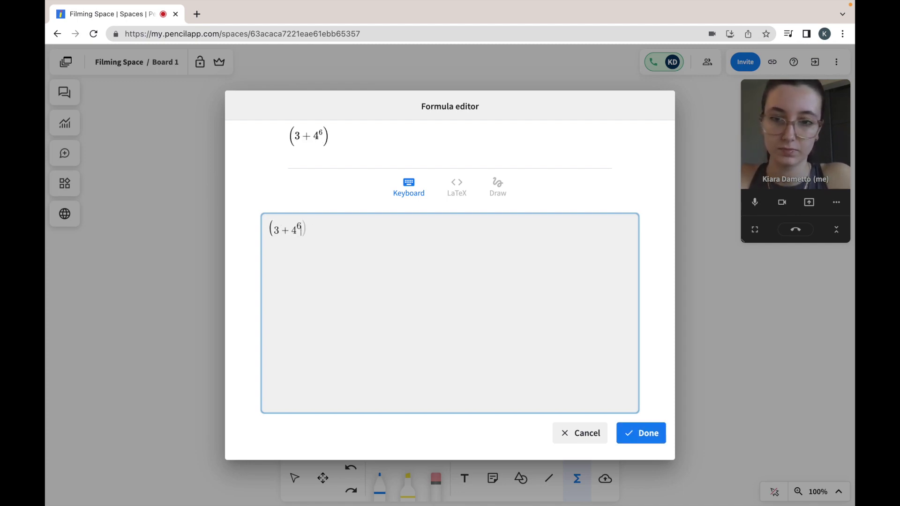
key("Right")
type(")/(5/4")
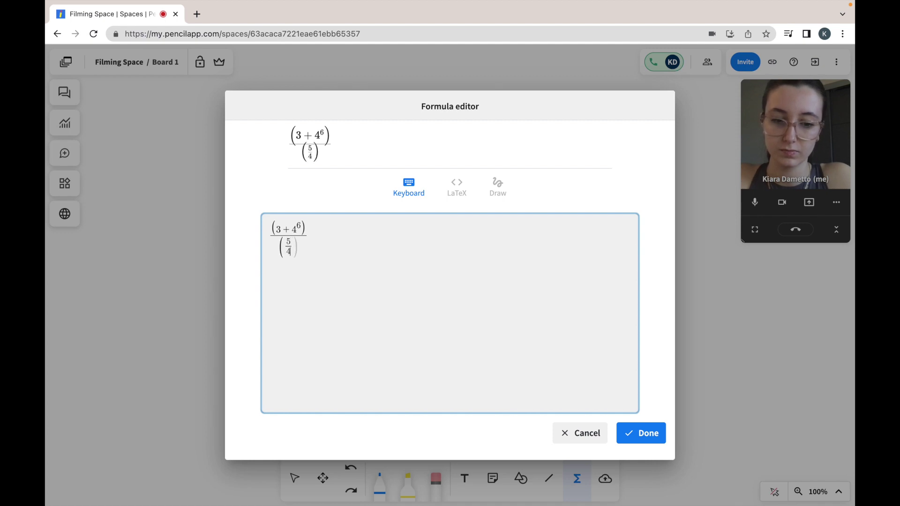
key("Right")
type("+7)")
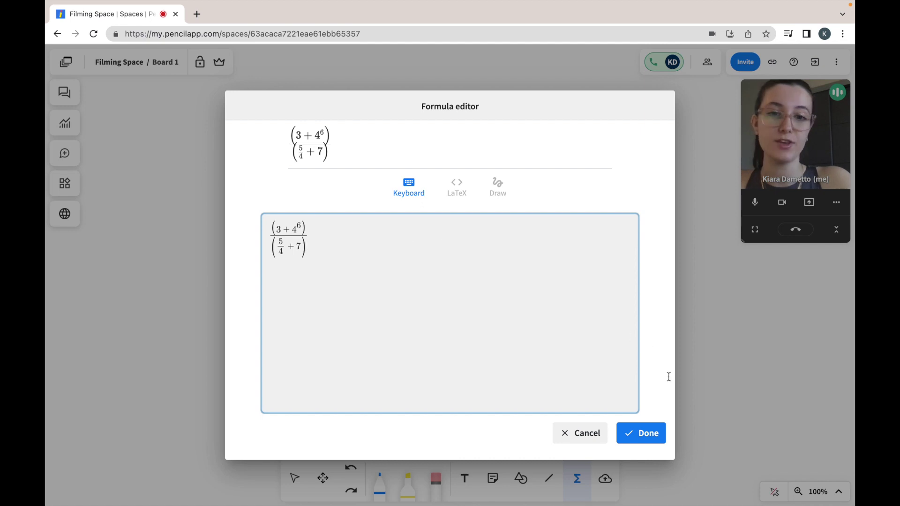
Place the (3+4⁶)/(5/4+7) formula on the board and start a new formula in LaTeX mode.
left_click(640, 437)
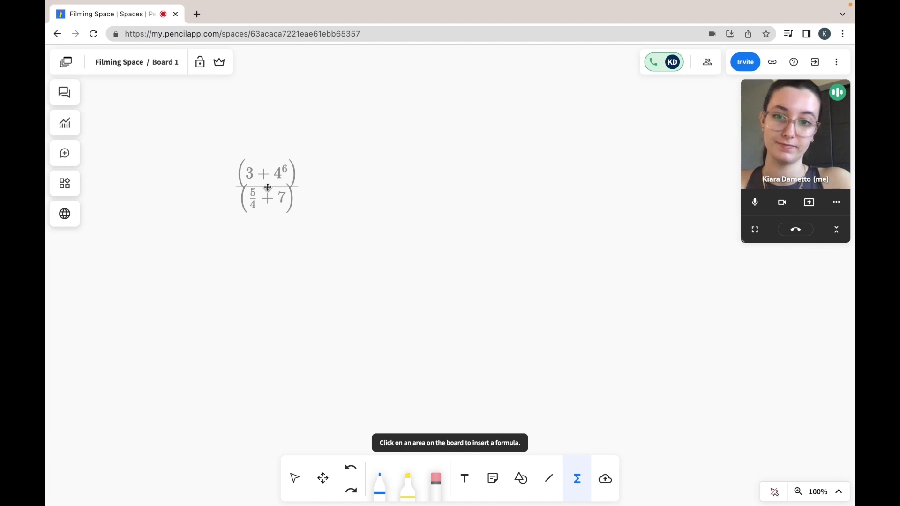
left_click(267, 187)
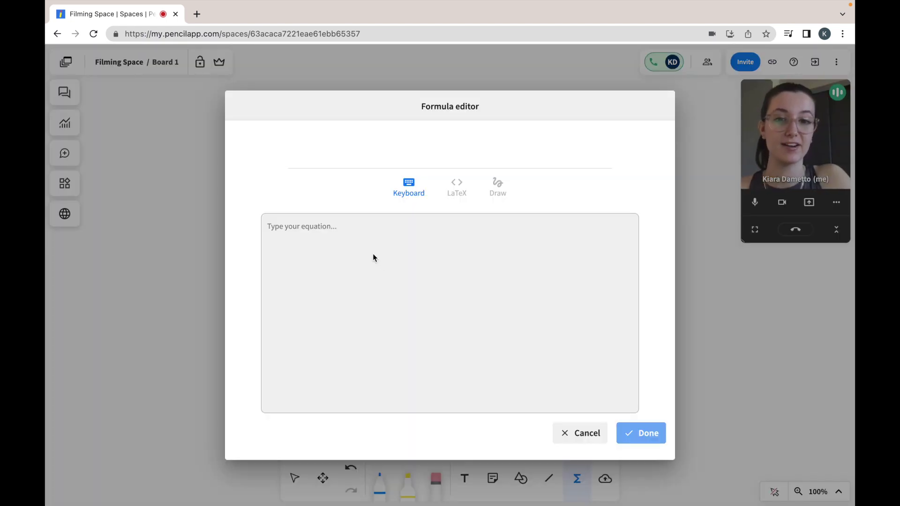
left_click(463, 191)
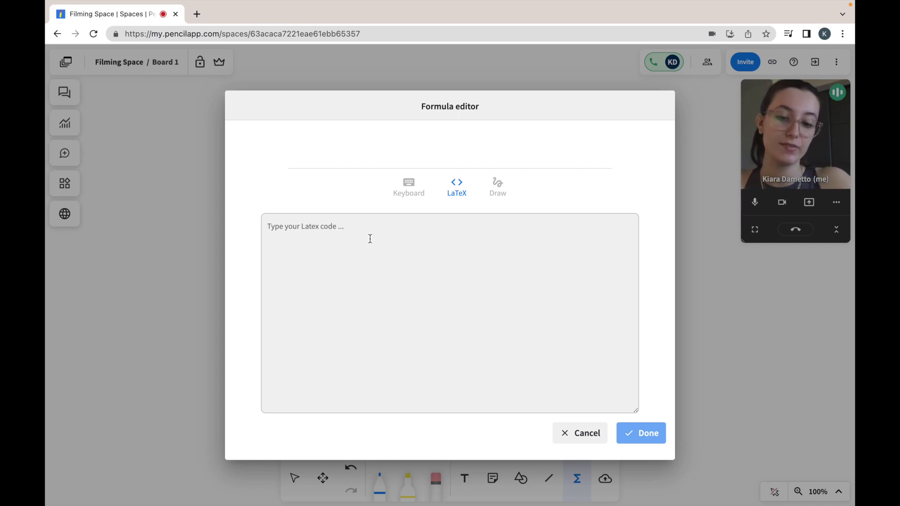
Paste \int_0^{\infty}\frac{1}{x}dx and place the integral to the right of the fraction.
type("\\int_0^{\\infty}\\frac{1}{x}dx")
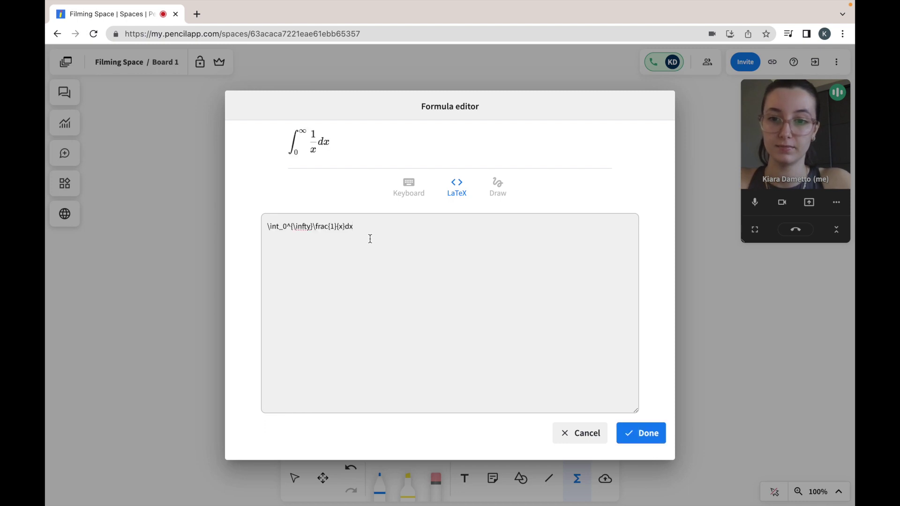
left_click(648, 435)
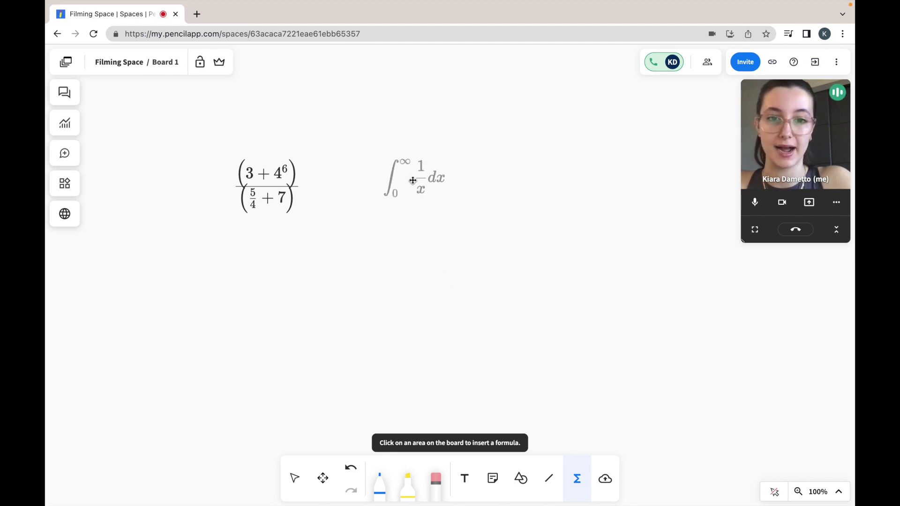
left_click(413, 185)
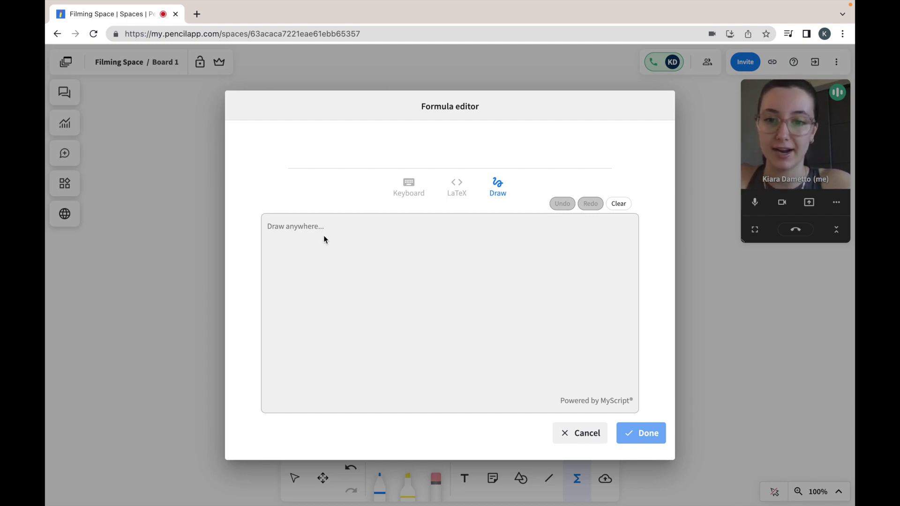
Handwrite 2 over 3⁴, undo and redo the last stroke of the 4, and finish it.
mouse_move(315, 238)
left_mouse_down()
mouse_move(311, 267)
mouse_move(336, 267)
mouse_move(342, 278)
left_mouse_up()
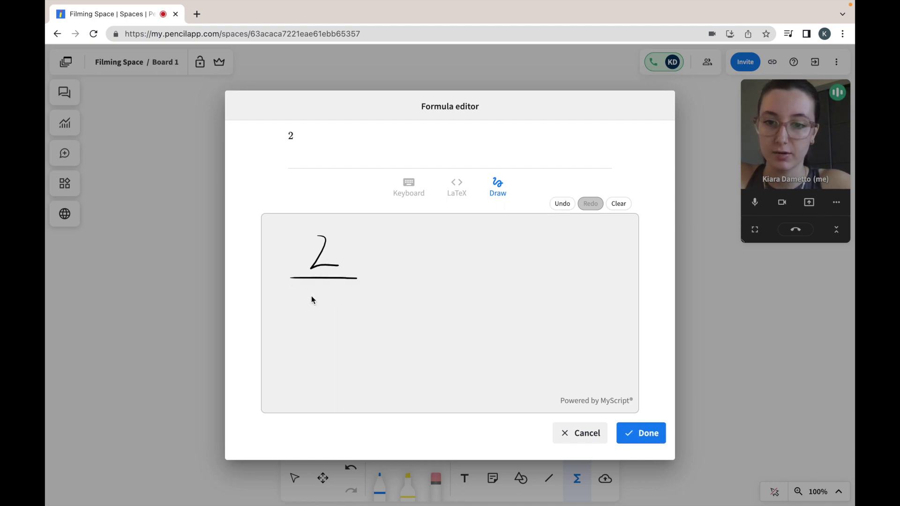
mouse_move(310, 308)
left_mouse_down()
mouse_move(330, 312)
mouse_move(306, 320)
left_mouse_up()
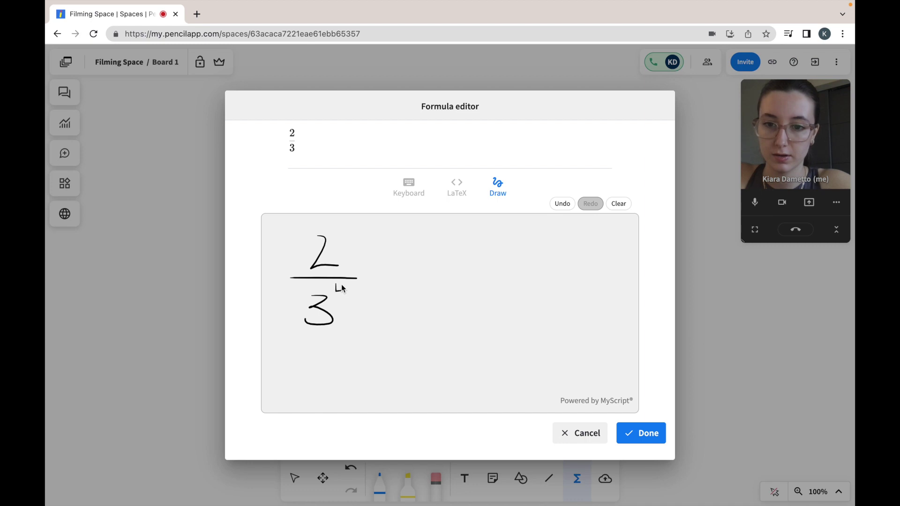
left_click_drag(341, 283, 341, 301)
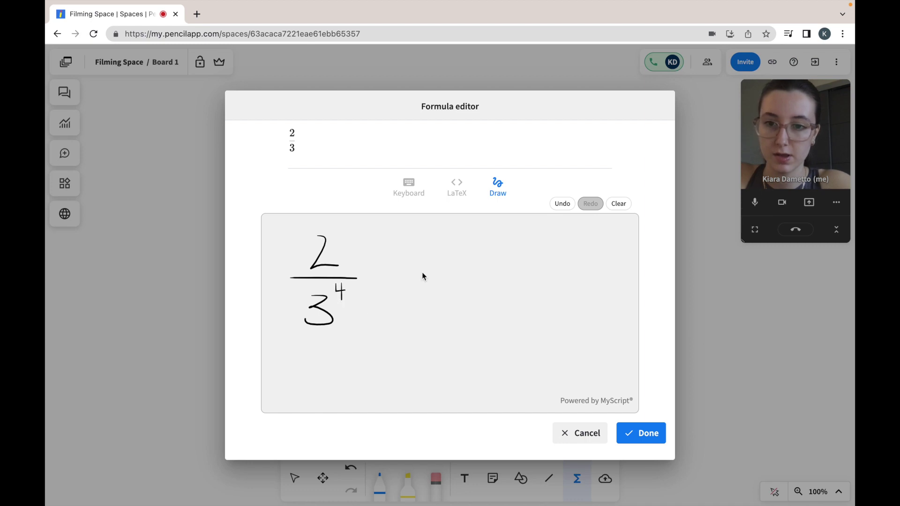
left_click(570, 207)
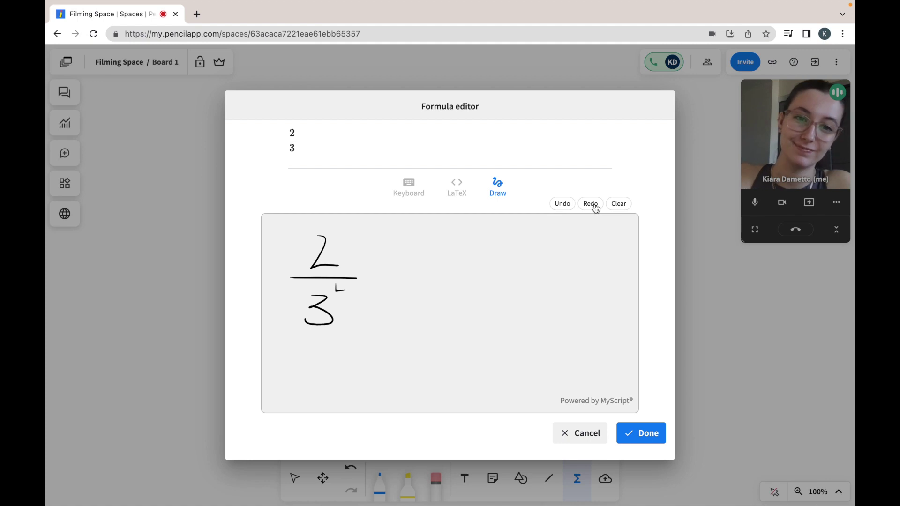
left_click(591, 205)
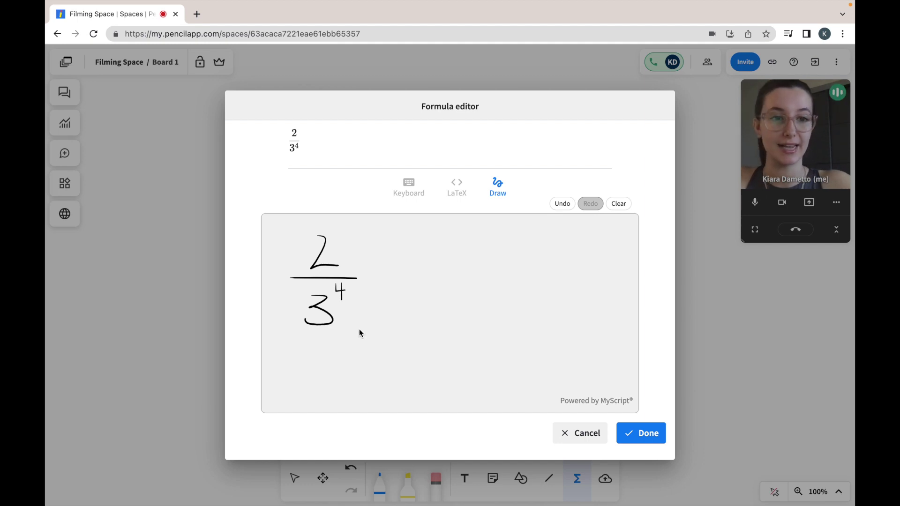
left_click(639, 436)
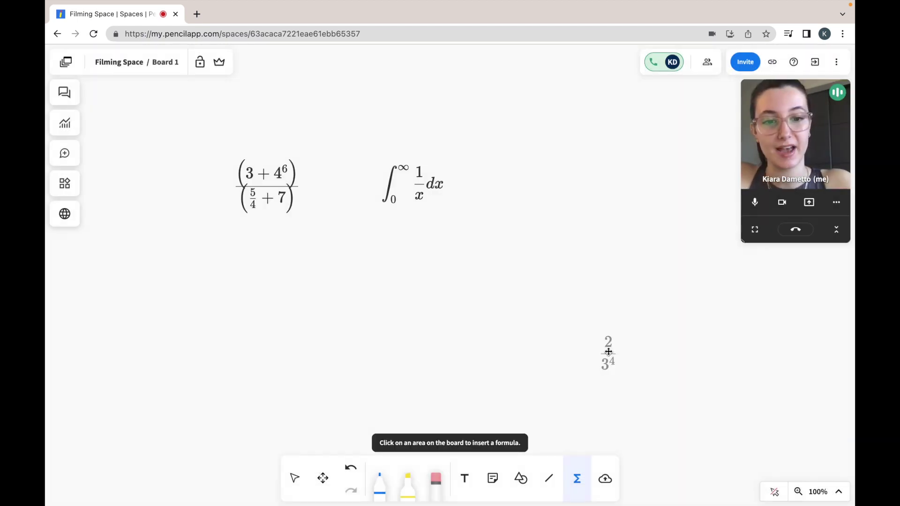
Drop the 2/3⁴ formula beside the integral and return to the Select tool.
left_click_drag(597, 323, 553, 193)
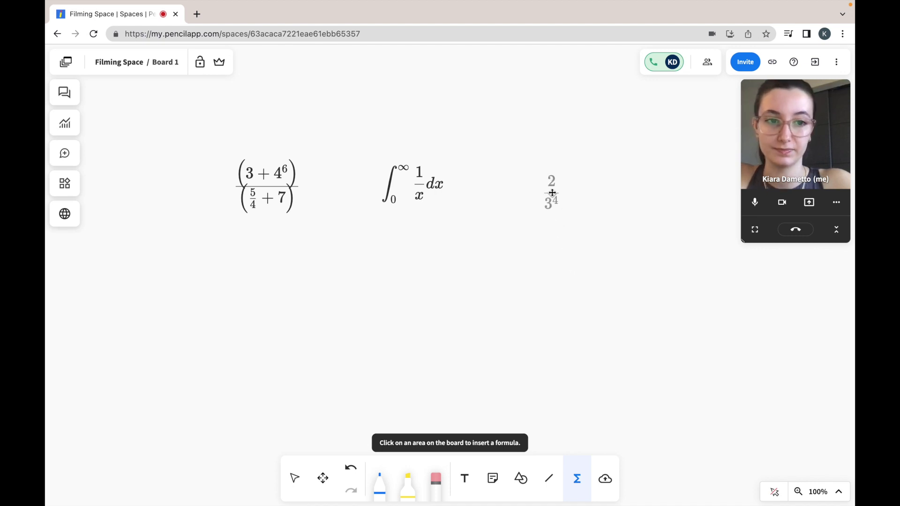
key("Escape")
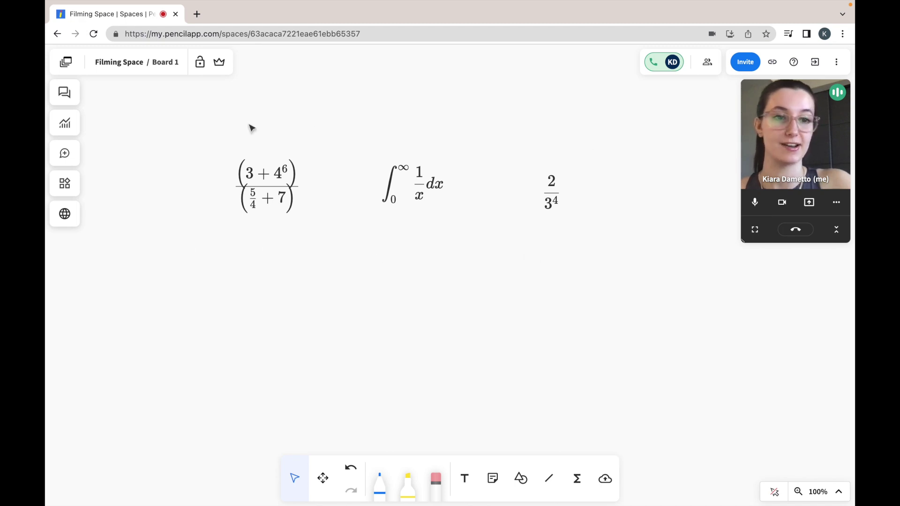
left_click(270, 192)
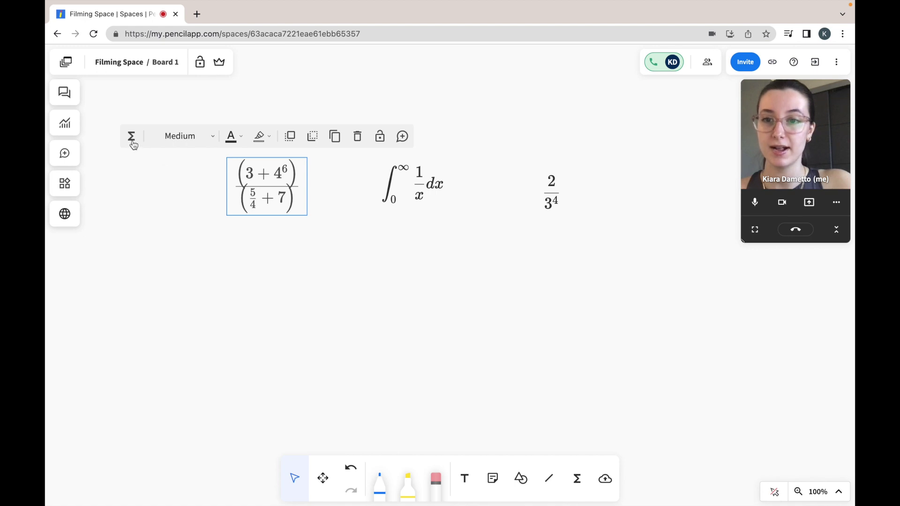
left_click(132, 138)
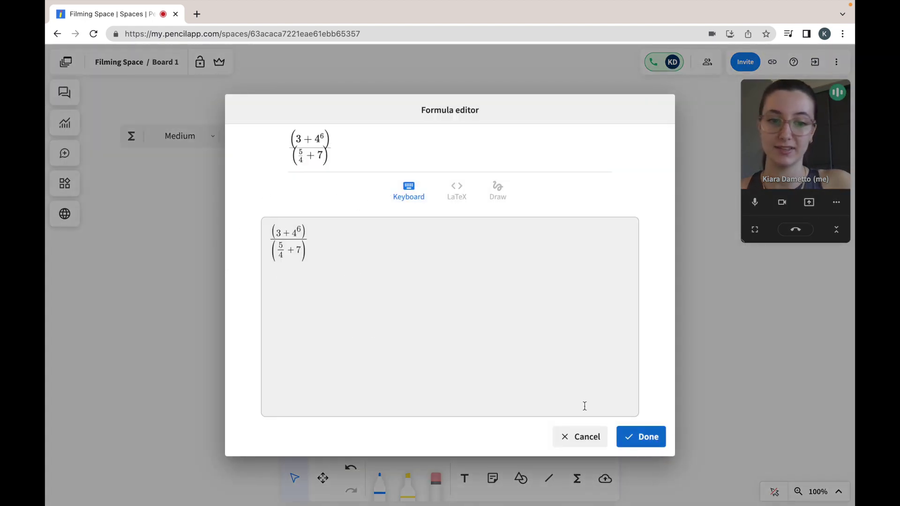
left_click(660, 446)
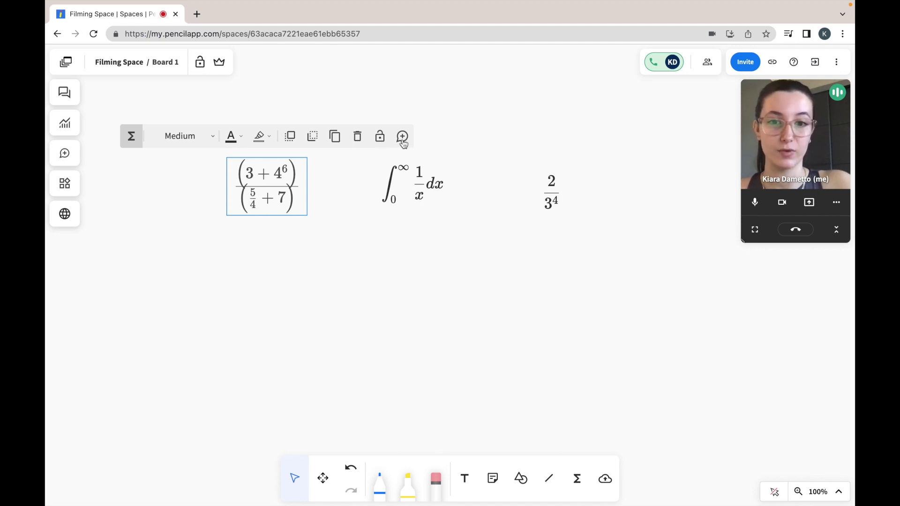
left_click(413, 182)
Post the comment 'round to 2 decimal places' on (3+4⁶)/(5/4+7) and close the Comments panel.
left_click(402, 140)
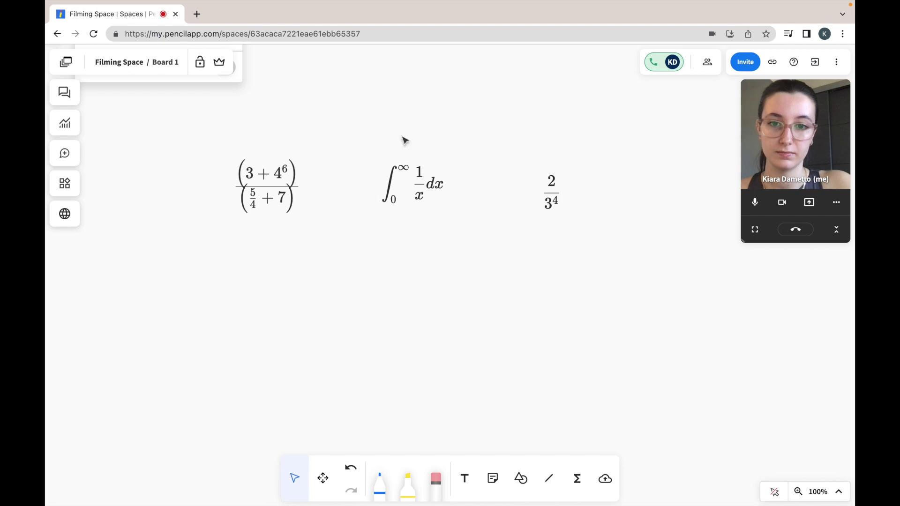
left_click(276, 198)
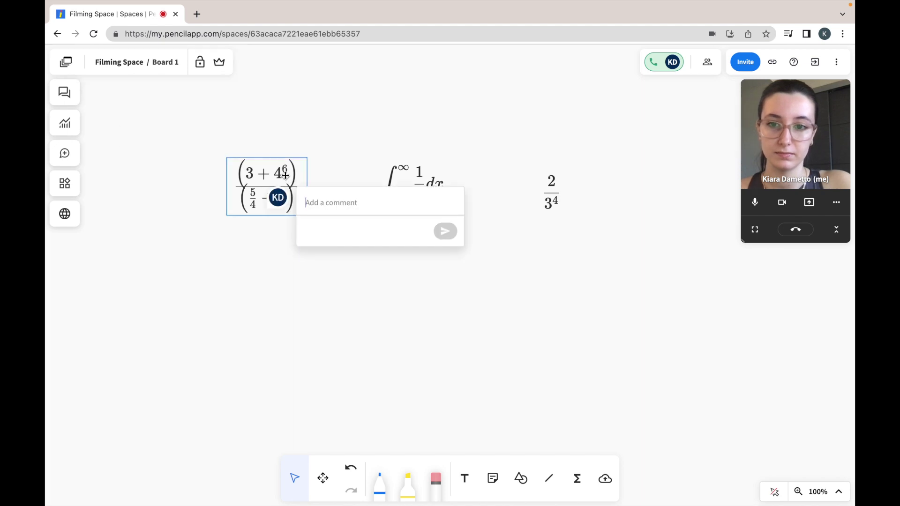
type("round to 2 decimal places")
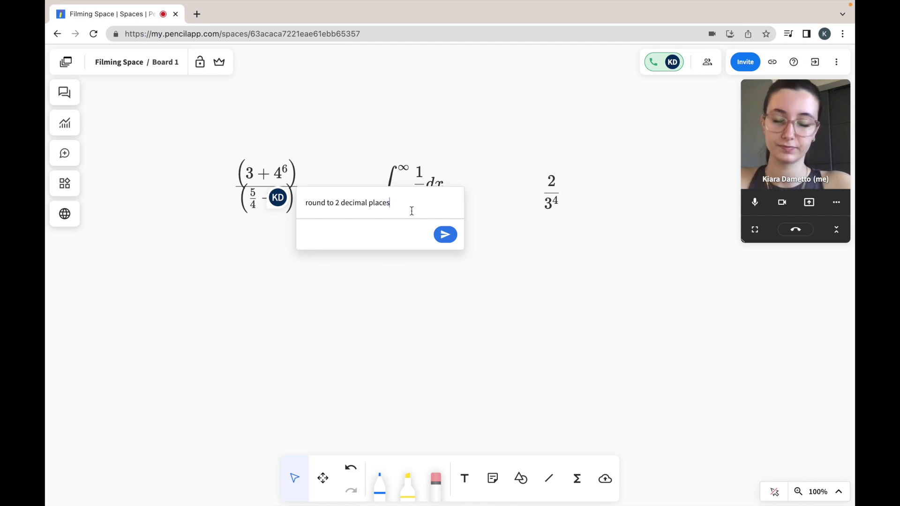
left_click(445, 236)
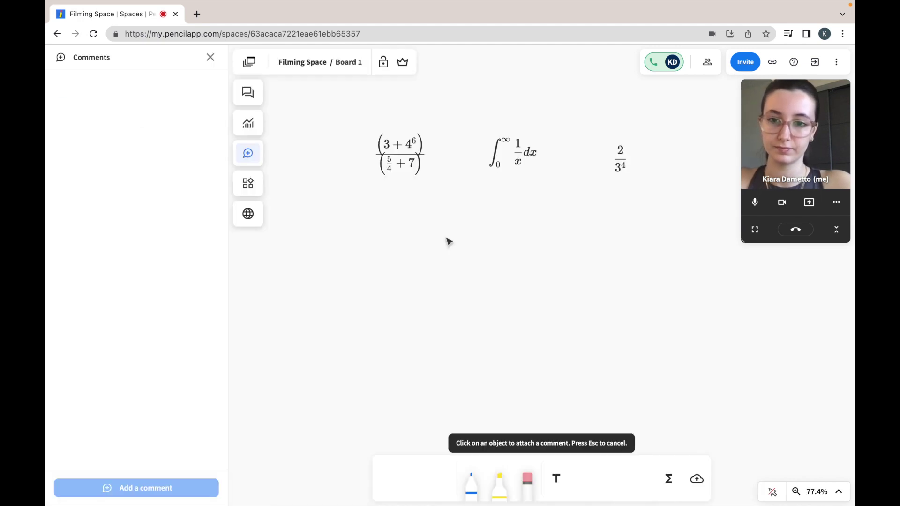
key("Escape")
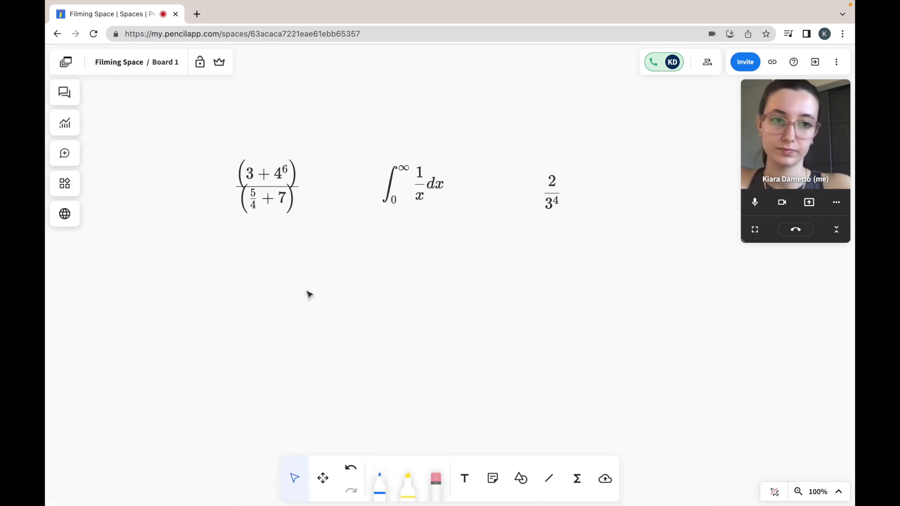
left_click(794, 63)
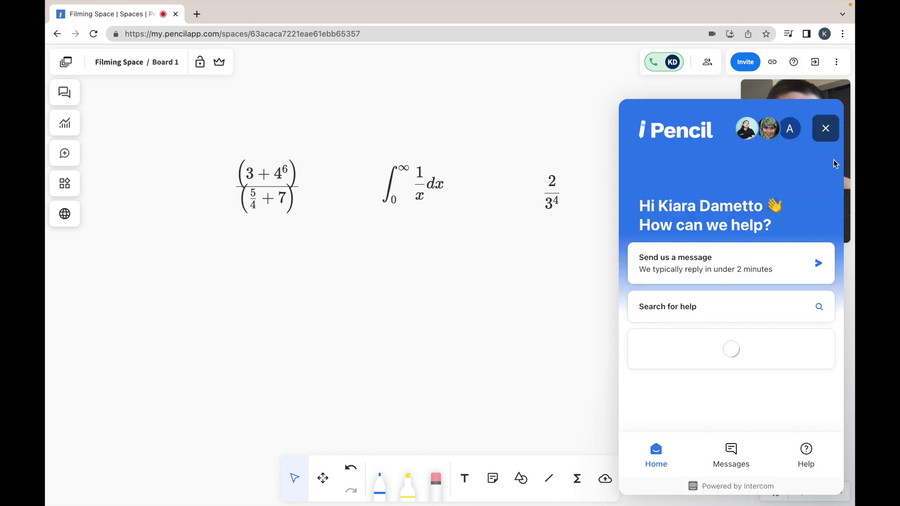
left_click(593, 237)
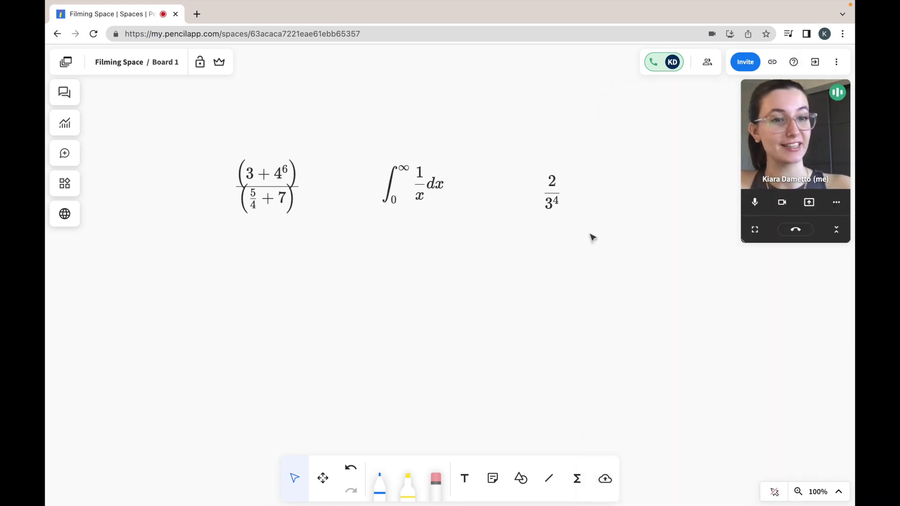